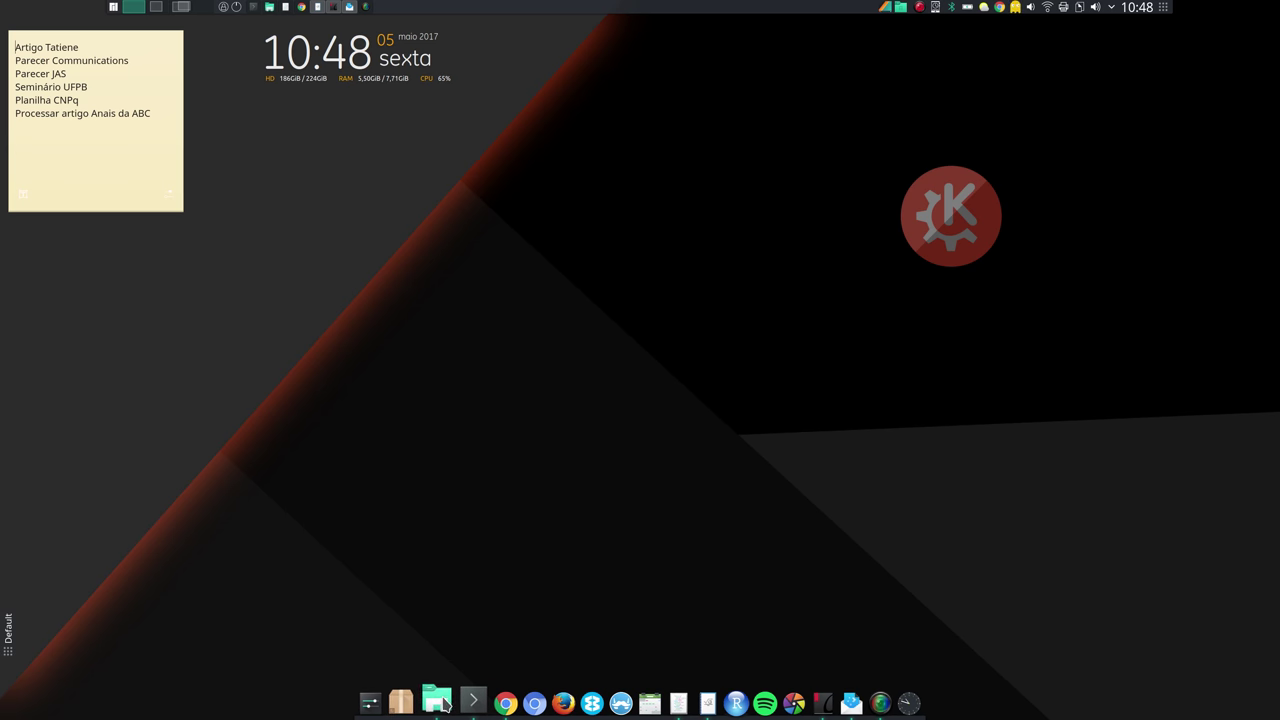
Step: Open the file manager at the tutorial folder and turn on file previews
{"action": "left_click", "coordinate": [430, 702]}
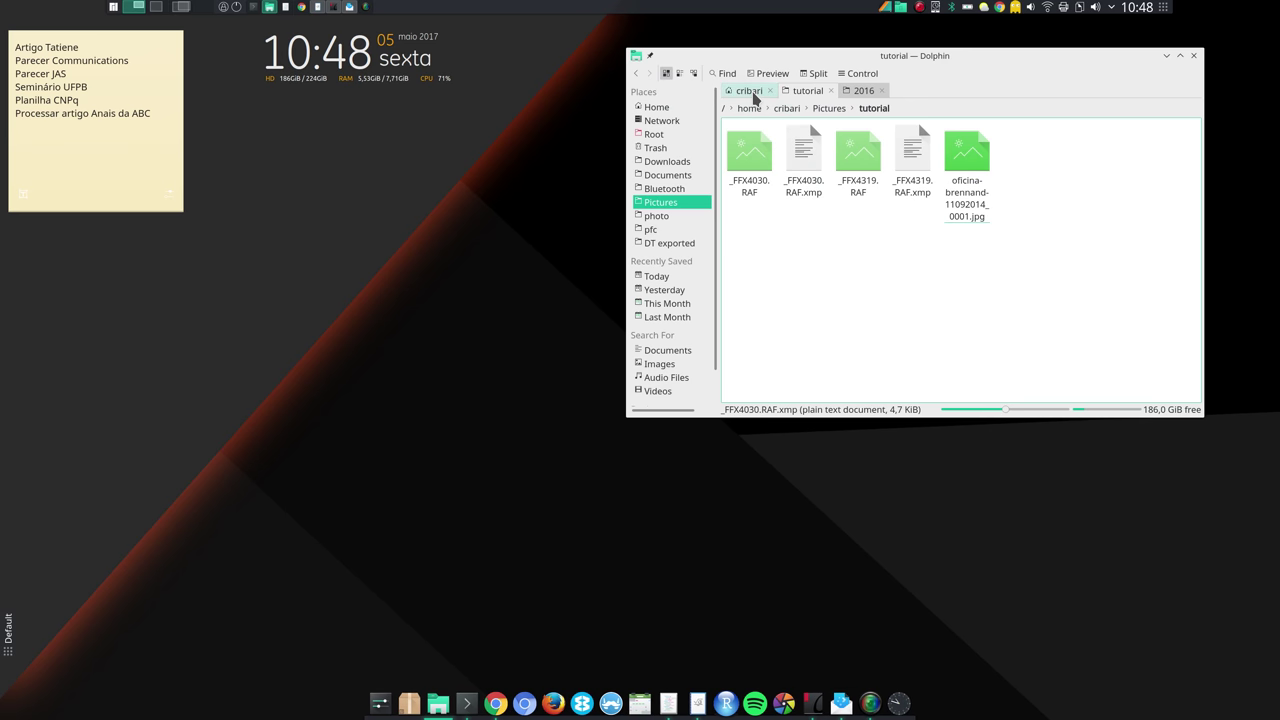
{"action": "left_click", "coordinate": [750, 91]}
{"action": "left_click", "coordinate": [810, 93]}
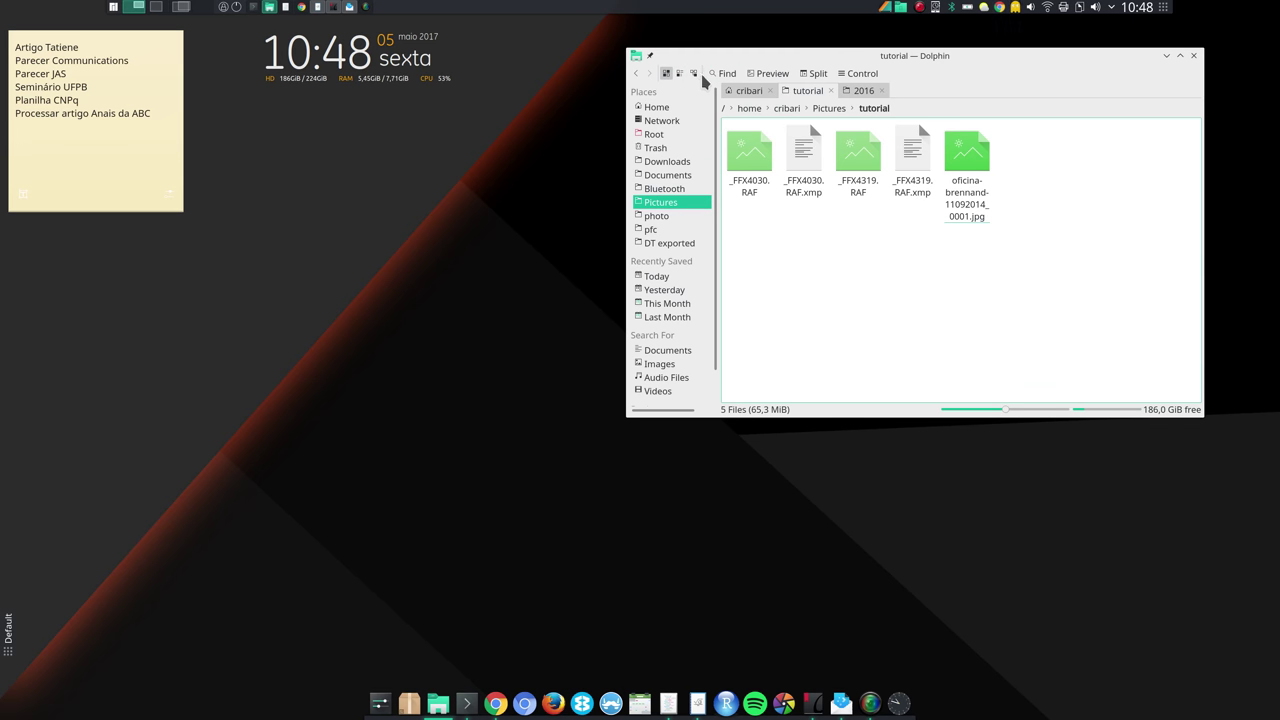
{"action": "left_click", "coordinate": [771, 74]}
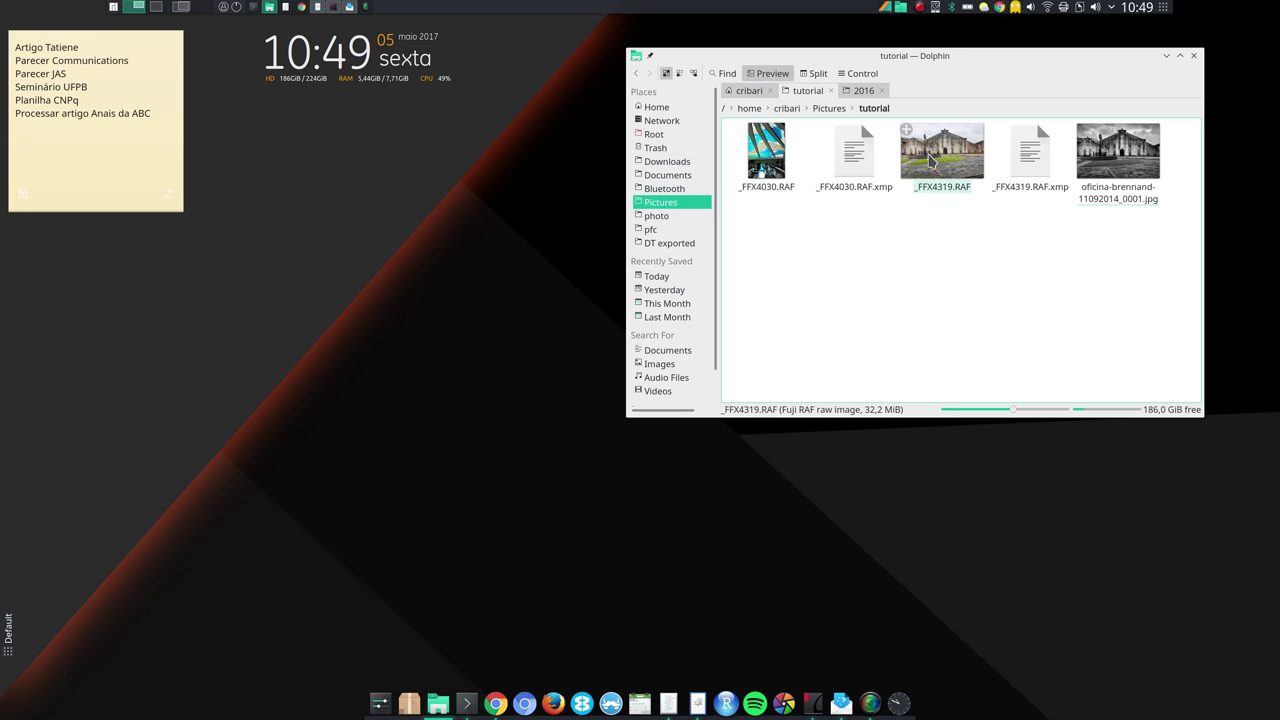
Step: Open _FFX4319.RAF in the default image viewer and review its meta information from exposure bias to file name
{"action": "left_click", "coordinate": [926, 163]}
{"action": "double_click", "coordinate": [930, 163]}
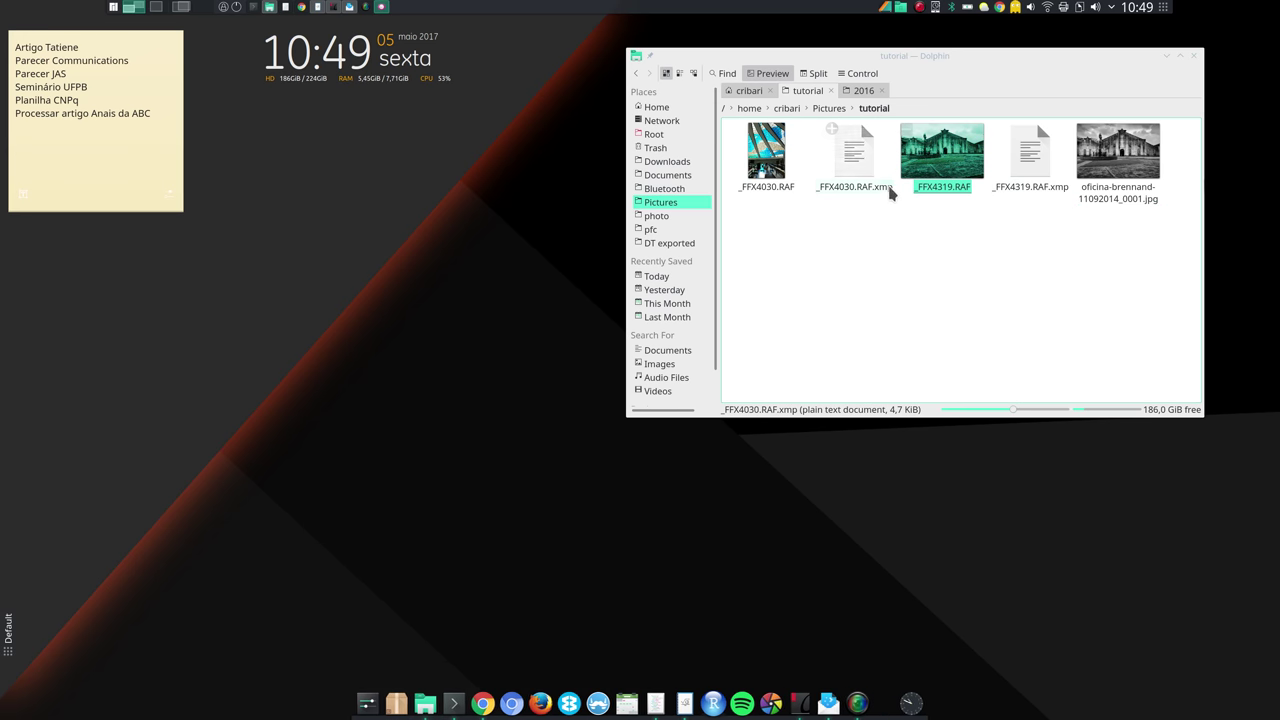
{"action": "left_click_drag", "start_coordinate": [480, 257], "coordinate": [607, 158]}
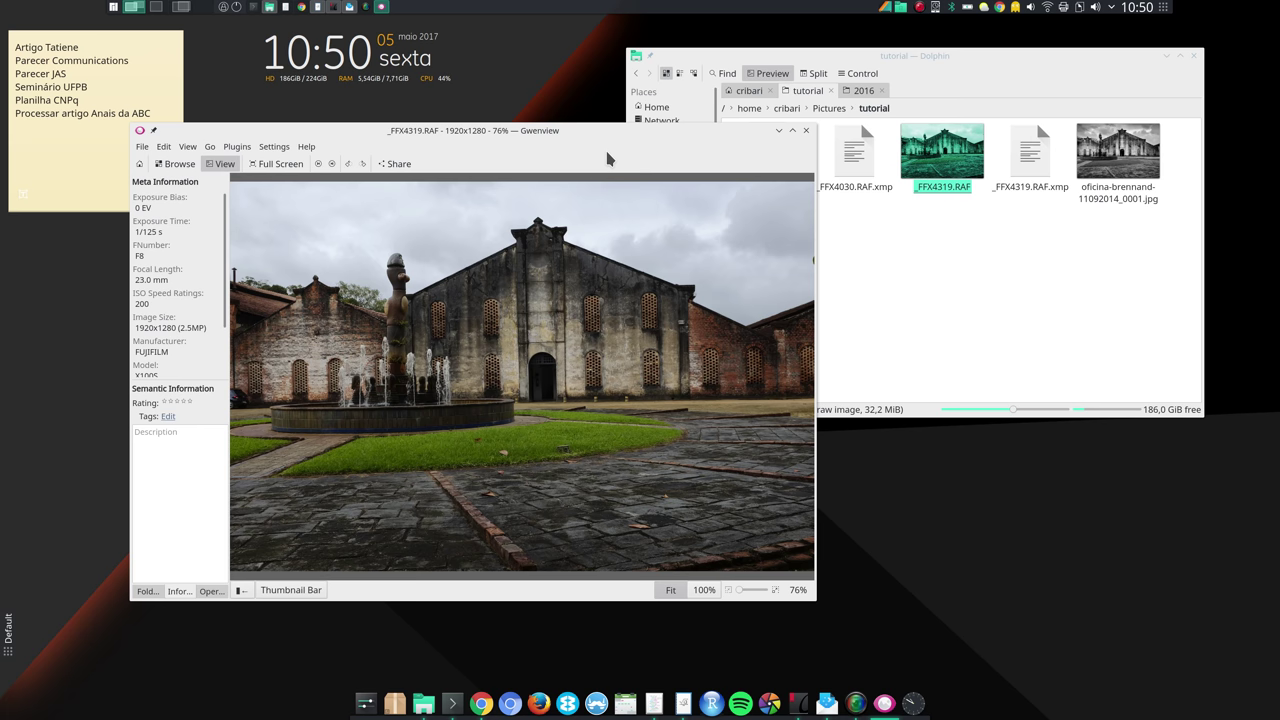
{"action": "mouse_move", "coordinate": [224, 245]}
{"action": "left_mouse_down"}
{"action": "mouse_move", "coordinate": [222, 295]}
{"action": "mouse_move", "coordinate": [222, 243]}
{"action": "left_mouse_up"}
{"action": "left_click_drag", "start_coordinate": [146, 208], "coordinate": [134, 207]}
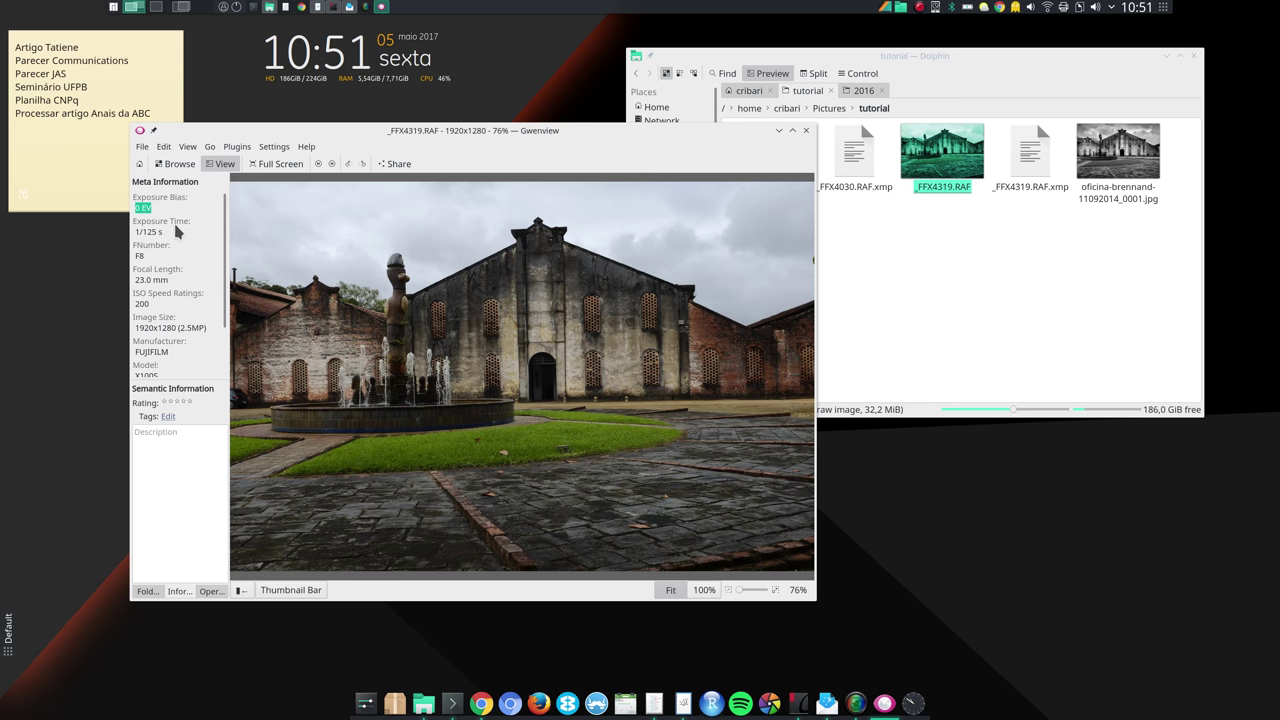
{"action": "scroll", "coordinate": [186, 298], "scroll_direction": "down", "scroll_amount": 2}
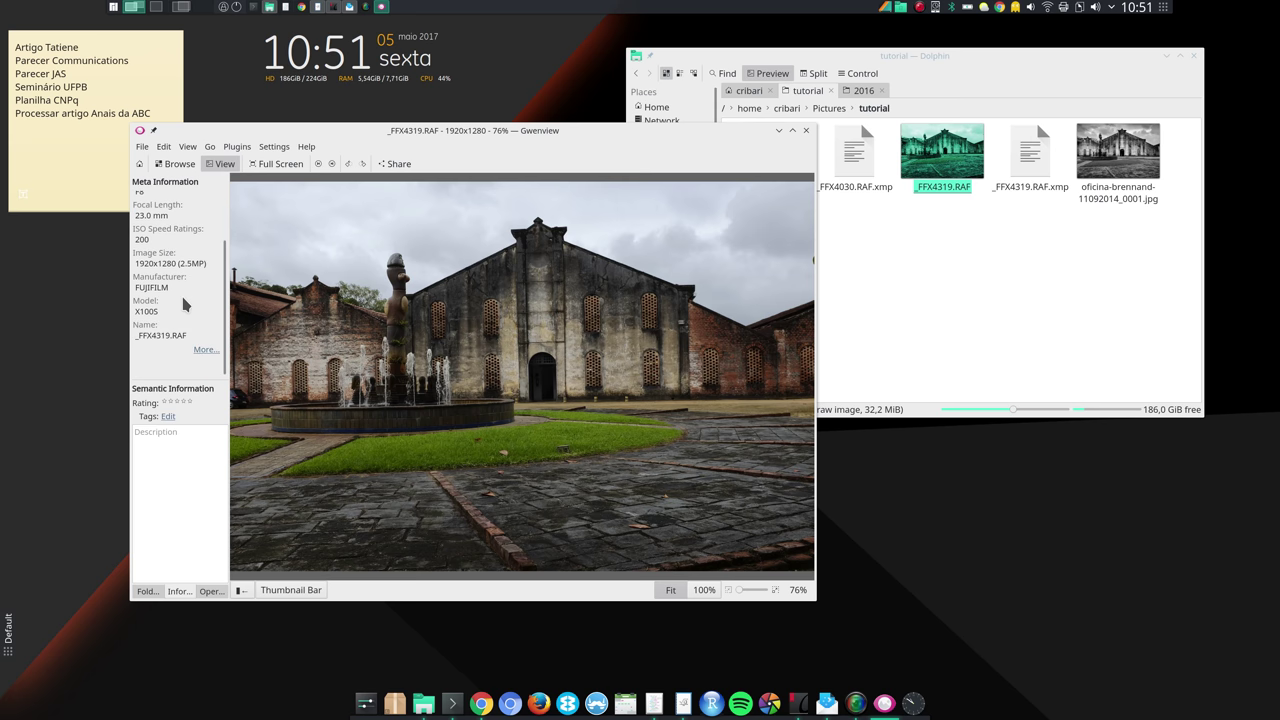
Step: Browse the full image properties of _FFX4319.RAF in an enlarged information window, then close the image viewer
{"action": "left_click", "coordinate": [203, 352]}
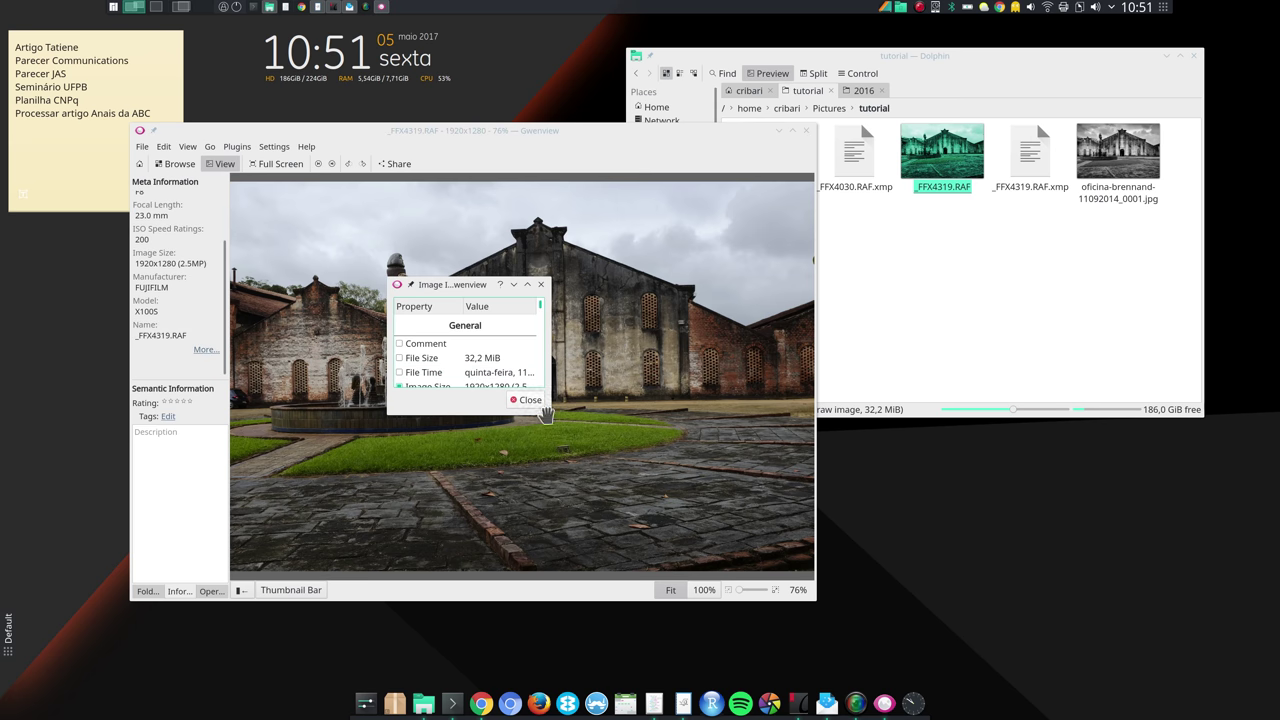
{"action": "left_click_drag", "start_coordinate": [548, 413], "coordinate": [845, 615]}
{"action": "scroll", "coordinate": [565, 468], "scroll_direction": "down", "scroll_amount": 15}
{"action": "scroll", "coordinate": [567, 476], "scroll_direction": "down", "scroll_amount": 12}
{"action": "scroll", "coordinate": [567, 476], "scroll_direction": "up", "scroll_amount": 20}
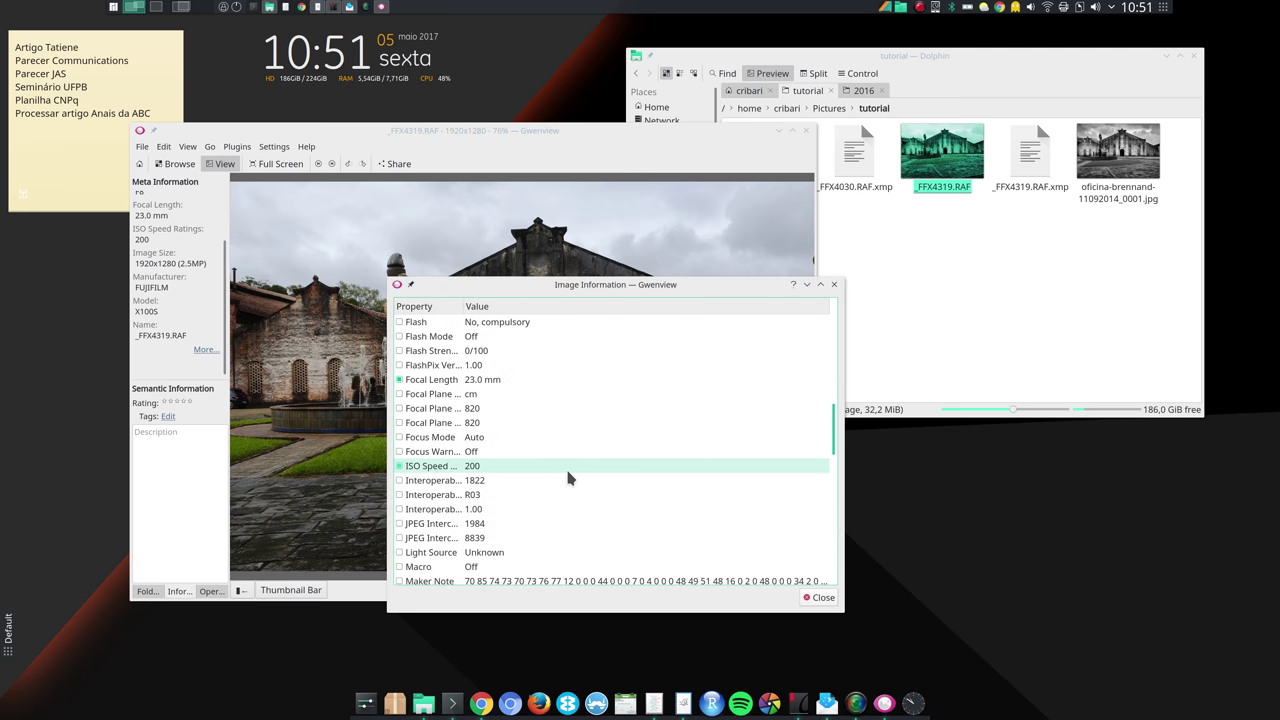
{"action": "left_click", "coordinate": [834, 284]}
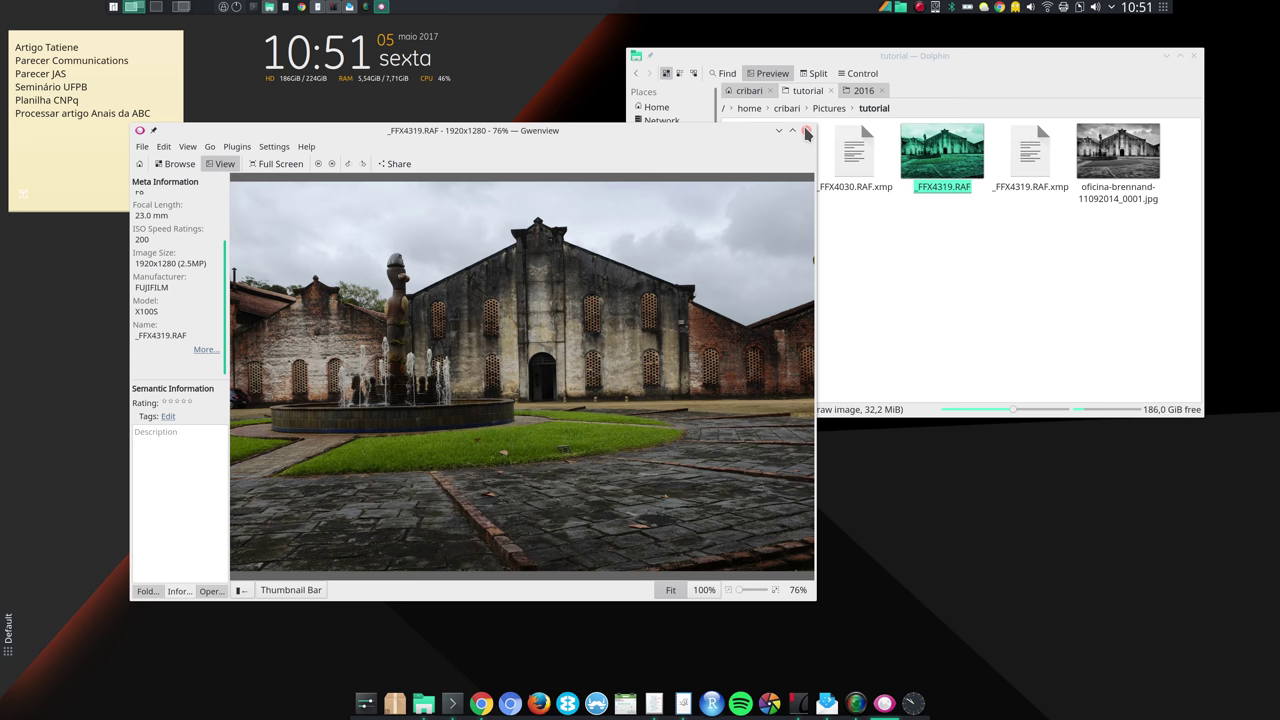
{"action": "left_click", "coordinate": [808, 133]}
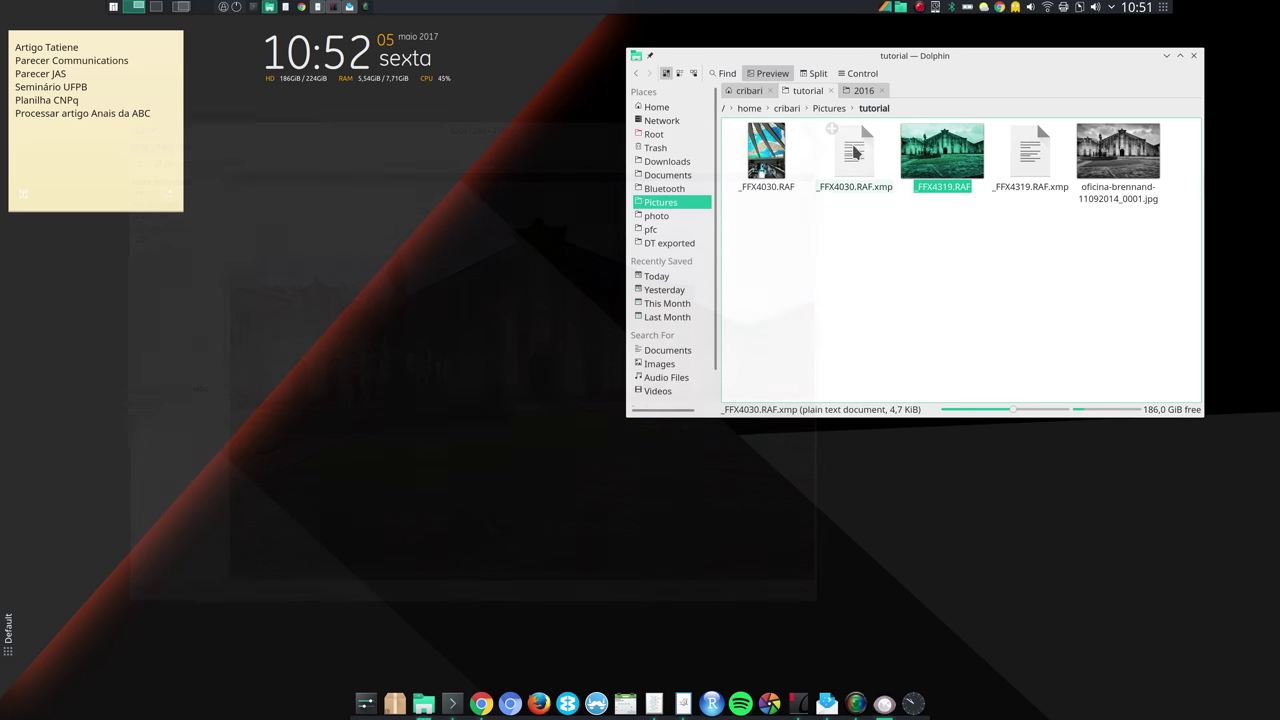
Step: View _FFX4319.RAF with its histogram and Exif data in Geeqie, then close Geeqie
{"action": "right_click", "coordinate": [940, 163]}
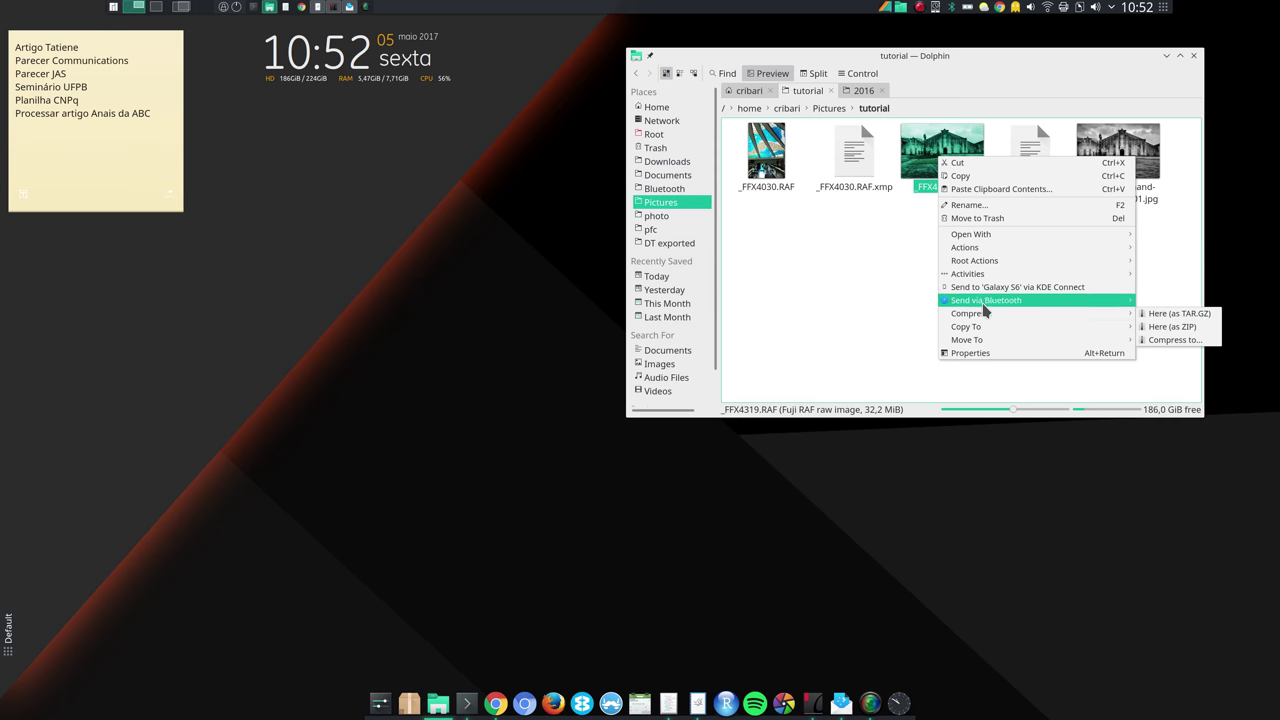
{"action": "mouse_move", "coordinate": [1090, 235]}
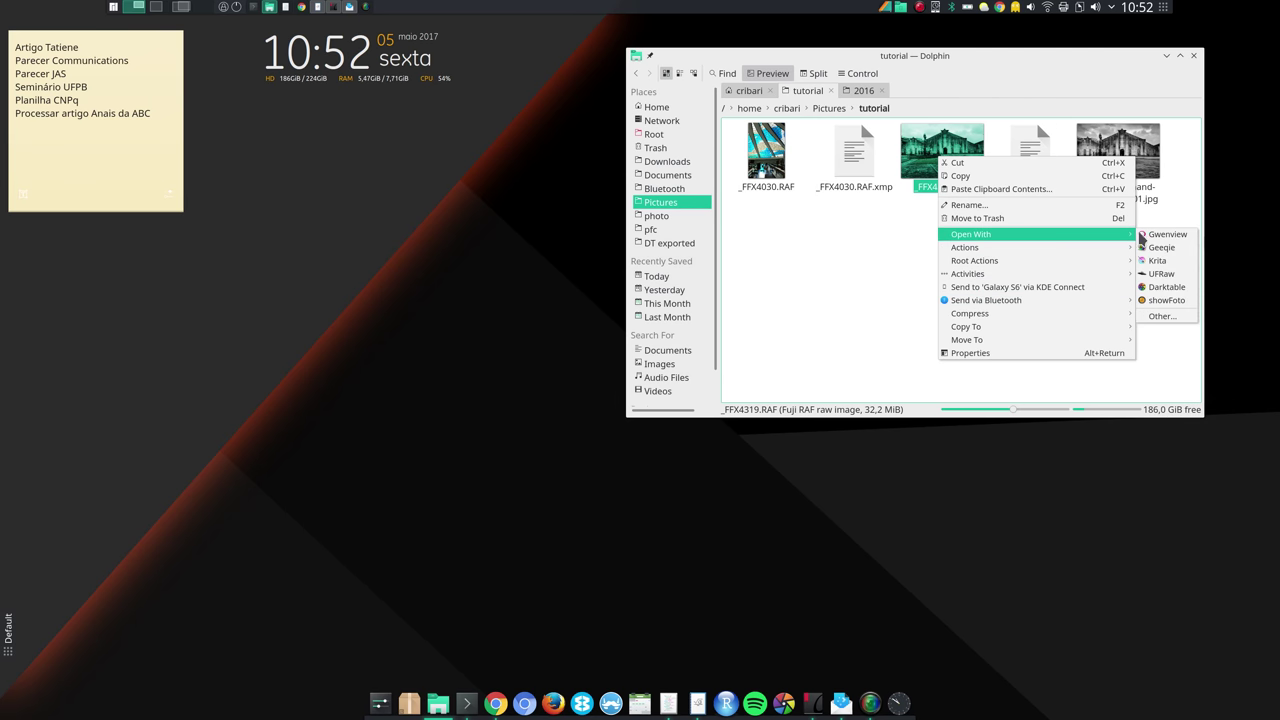
{"action": "left_click", "coordinate": [1160, 250]}
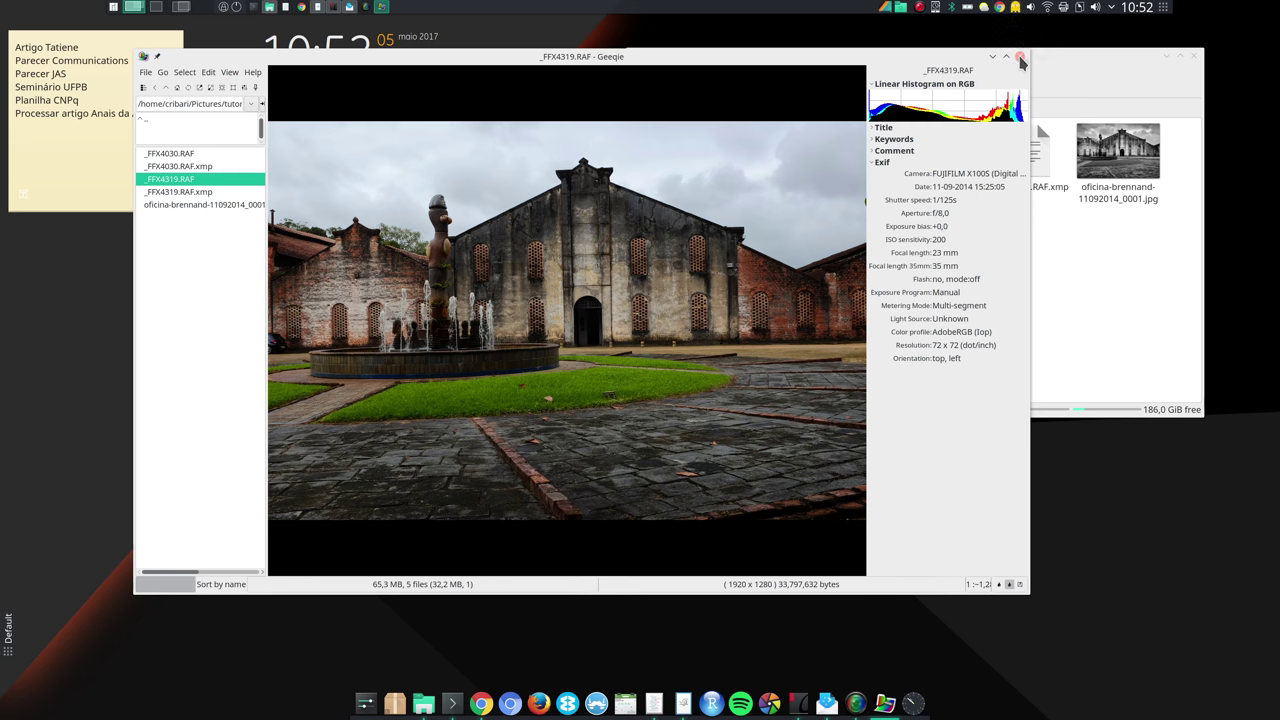
{"action": "left_click_drag", "start_coordinate": [821, 57], "coordinate": [809, 72]}
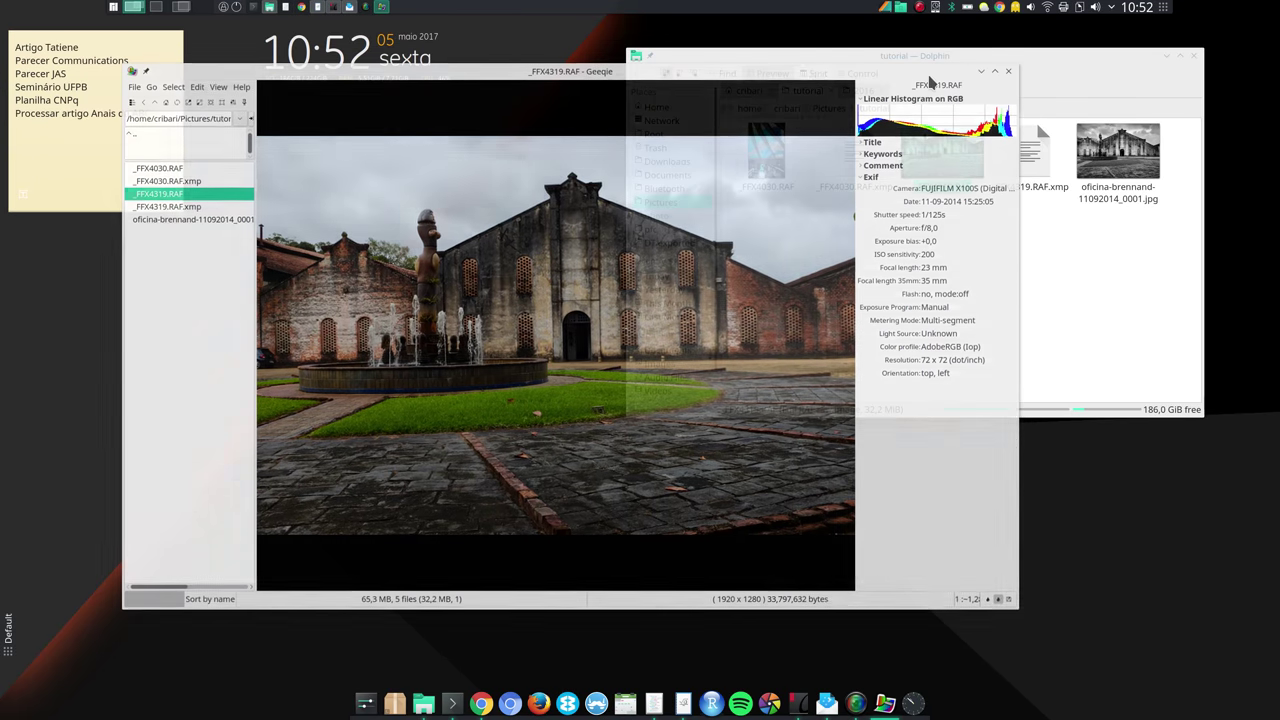
{"action": "left_click", "coordinate": [1009, 73]}
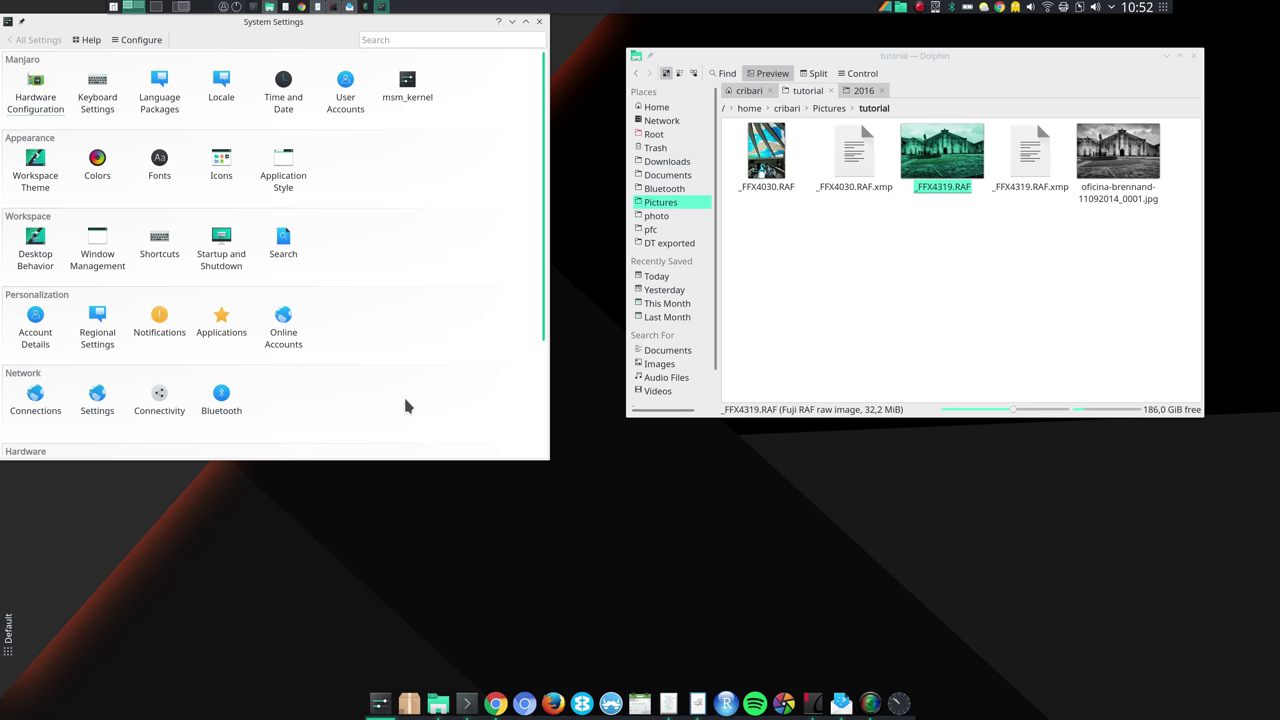
Step: Look up the jpg file association in System Settings and show the jpeg type's application preference order
{"action": "mouse_move", "coordinate": [220, 324]}
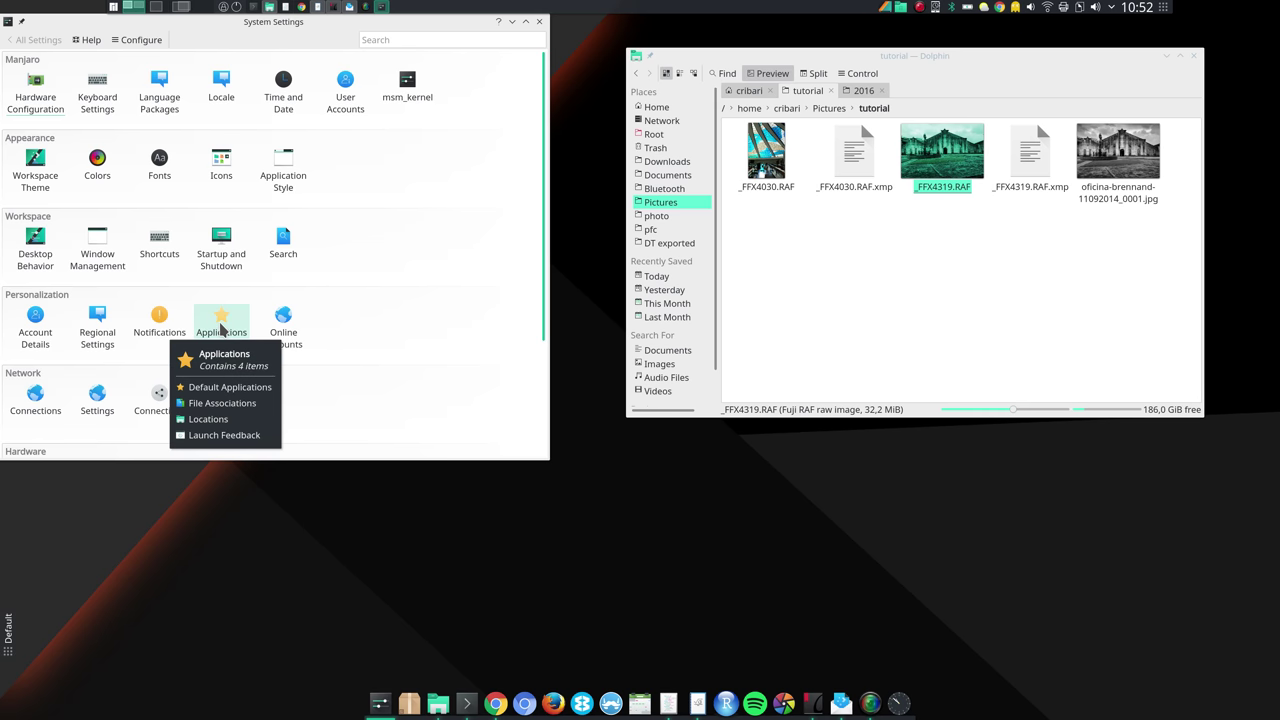
{"action": "left_click", "coordinate": [221, 326]}
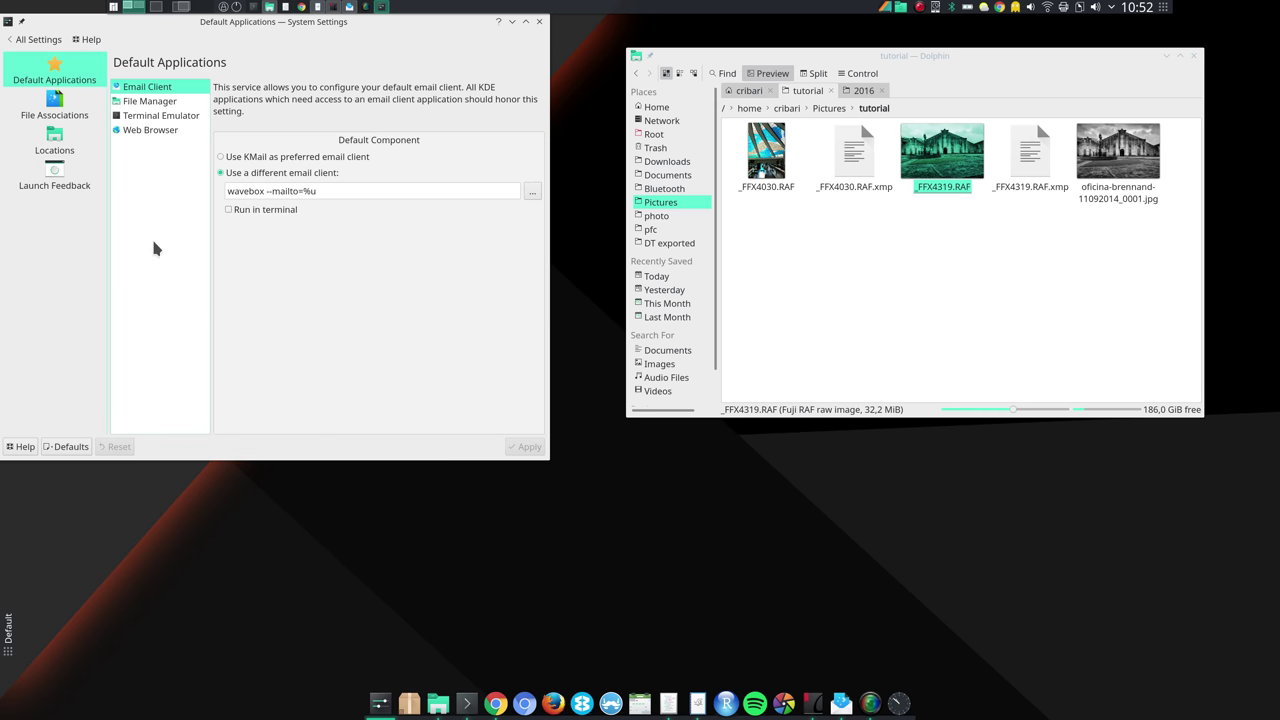
{"action": "left_click", "coordinate": [55, 108]}
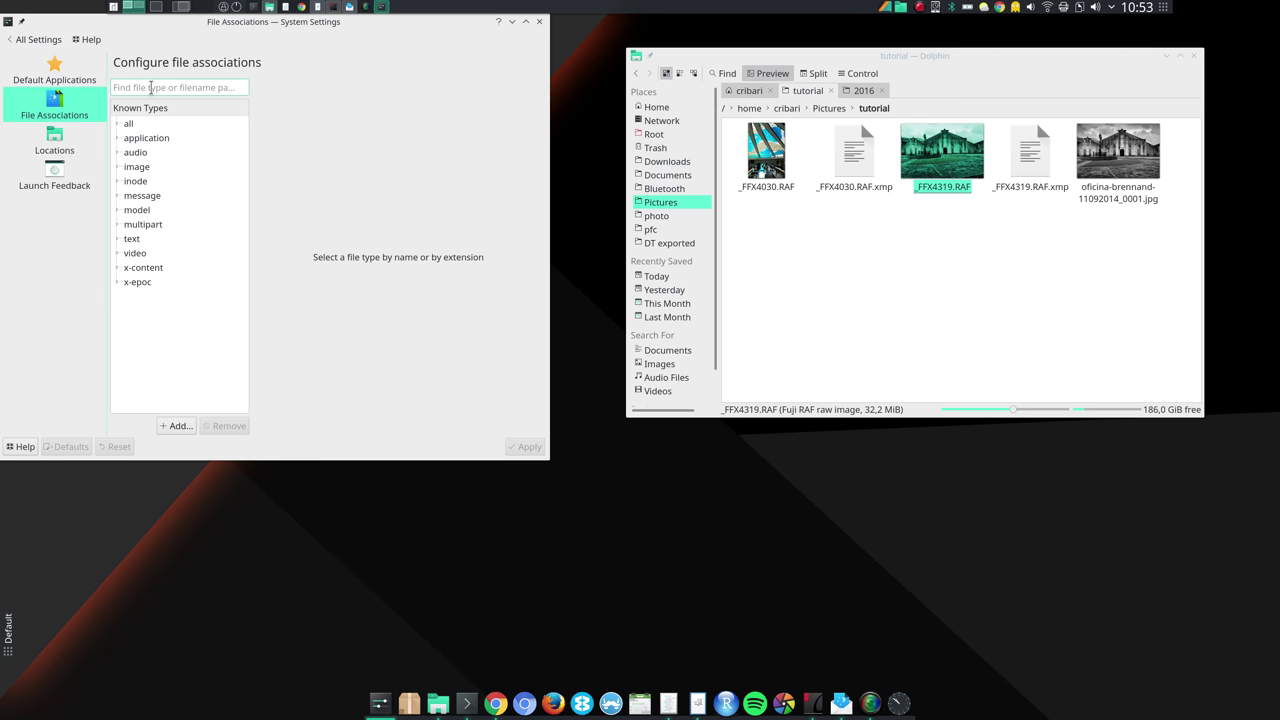
{"action": "type", "text": "jpg"}
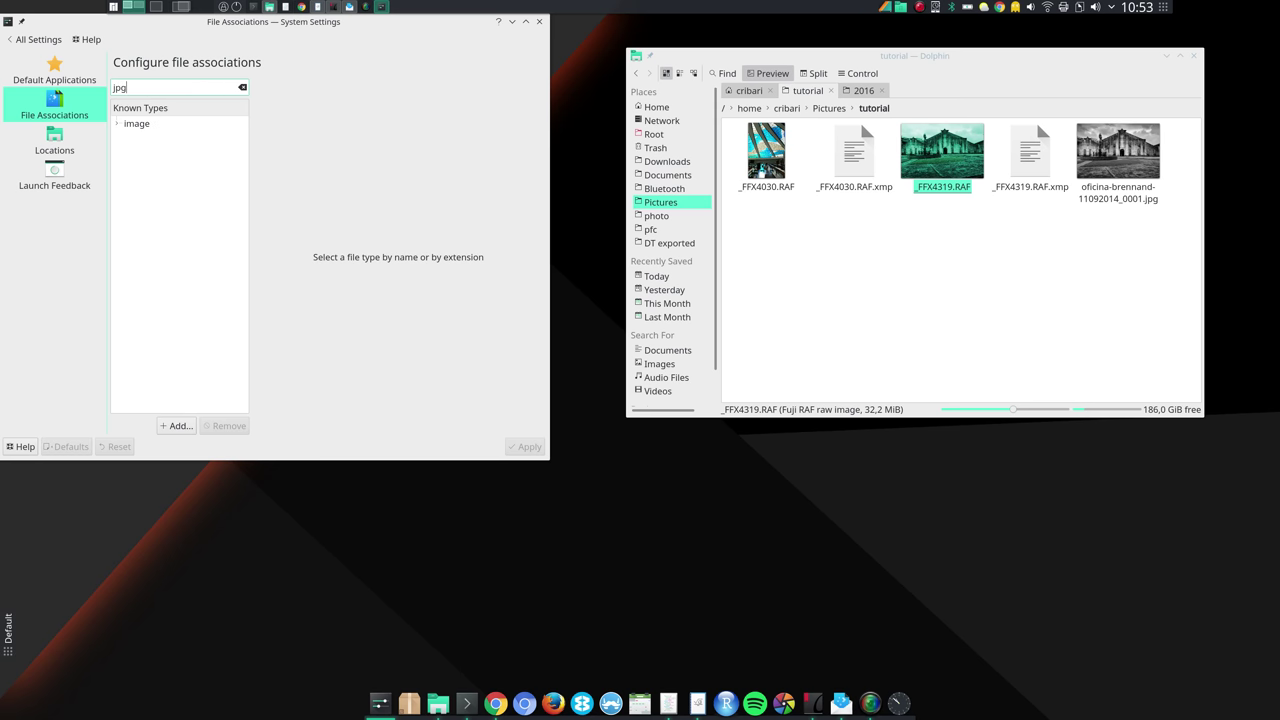
{"action": "left_click", "coordinate": [118, 124]}
{"action": "left_click", "coordinate": [155, 138]}
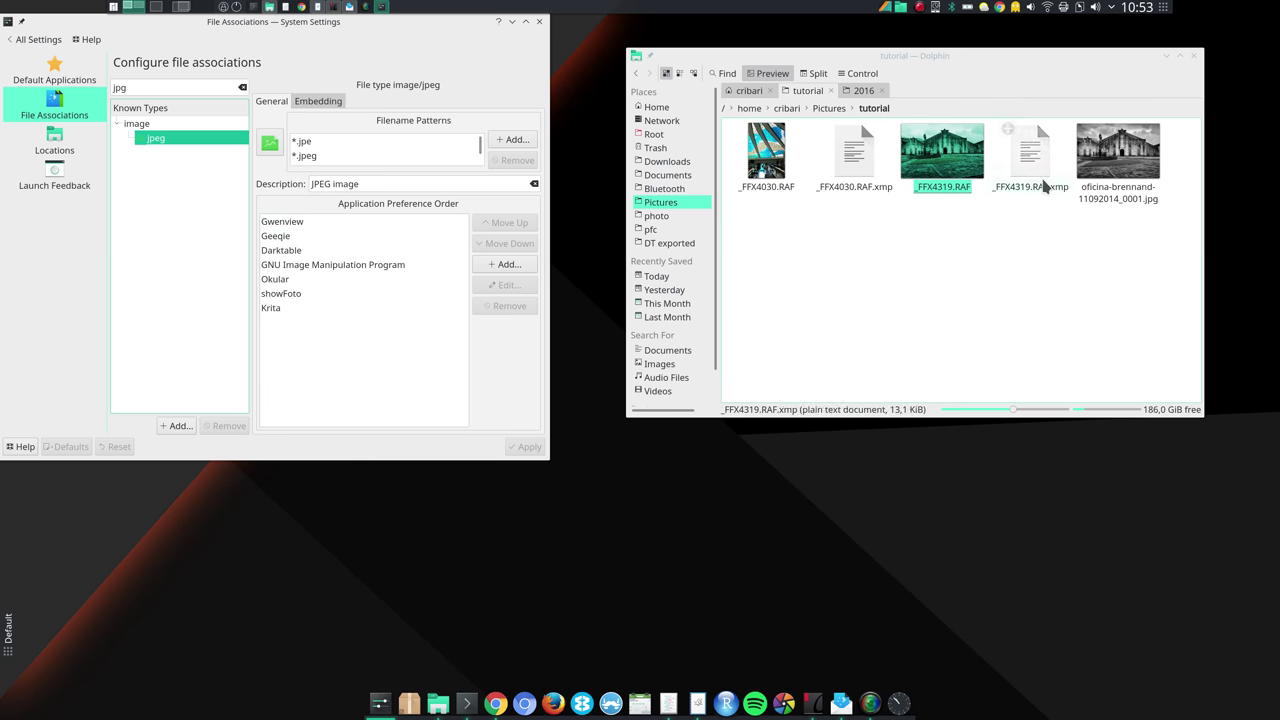
Step: Check which applications can open oficina-brennand-11092014_0001.jpg, then close the file association settings
{"action": "right_click", "coordinate": [1082, 168]}
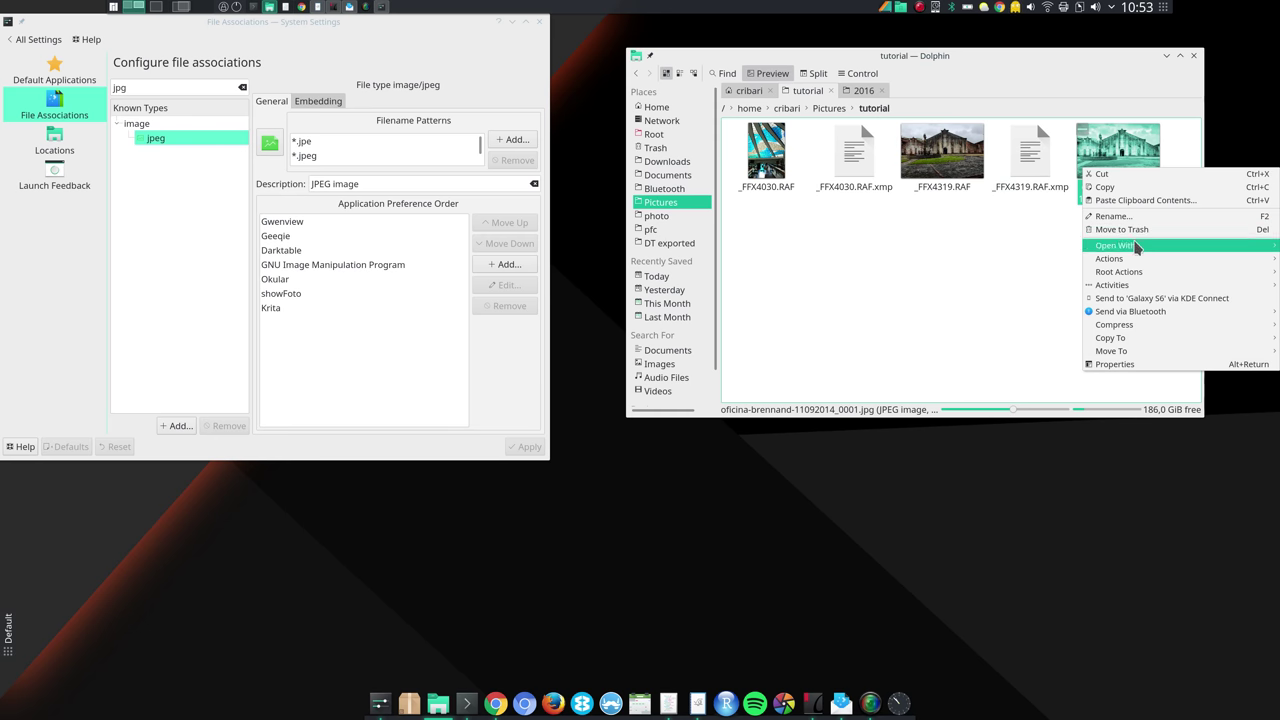
{"action": "mouse_move", "coordinate": [1120, 251]}
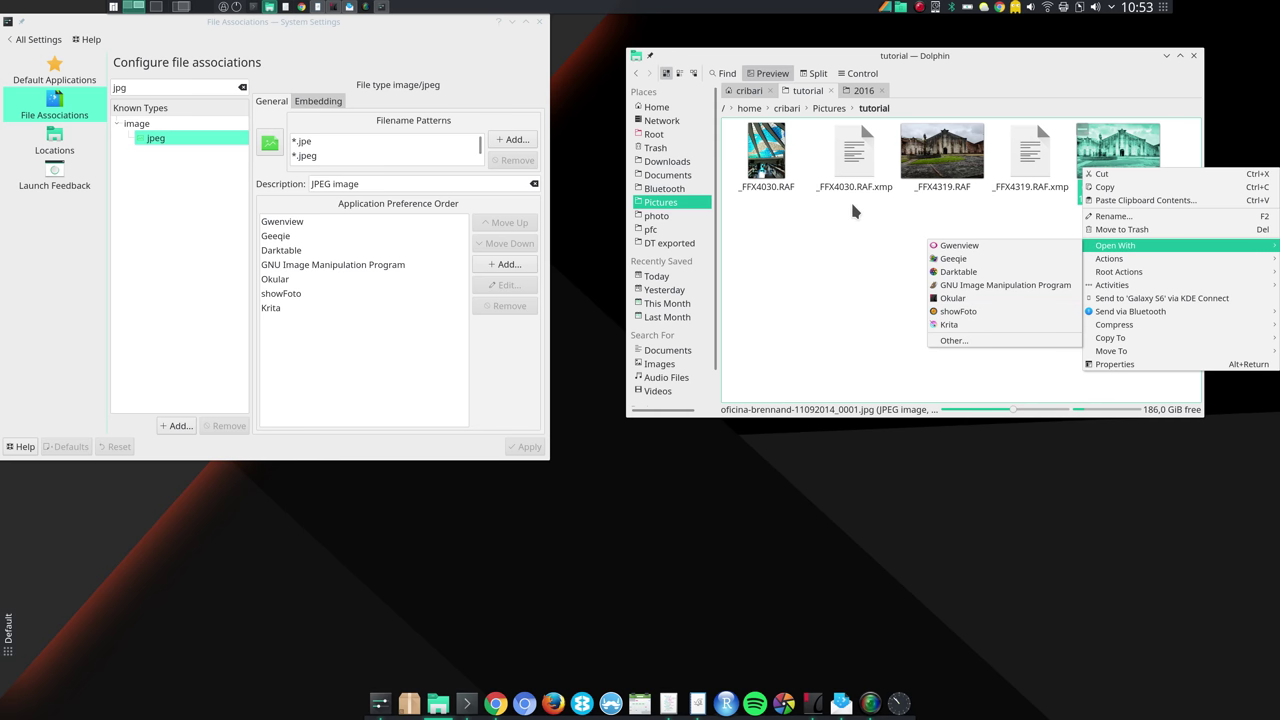
{"action": "key", "text": "Escape"}
{"action": "key", "text": "Escape"}
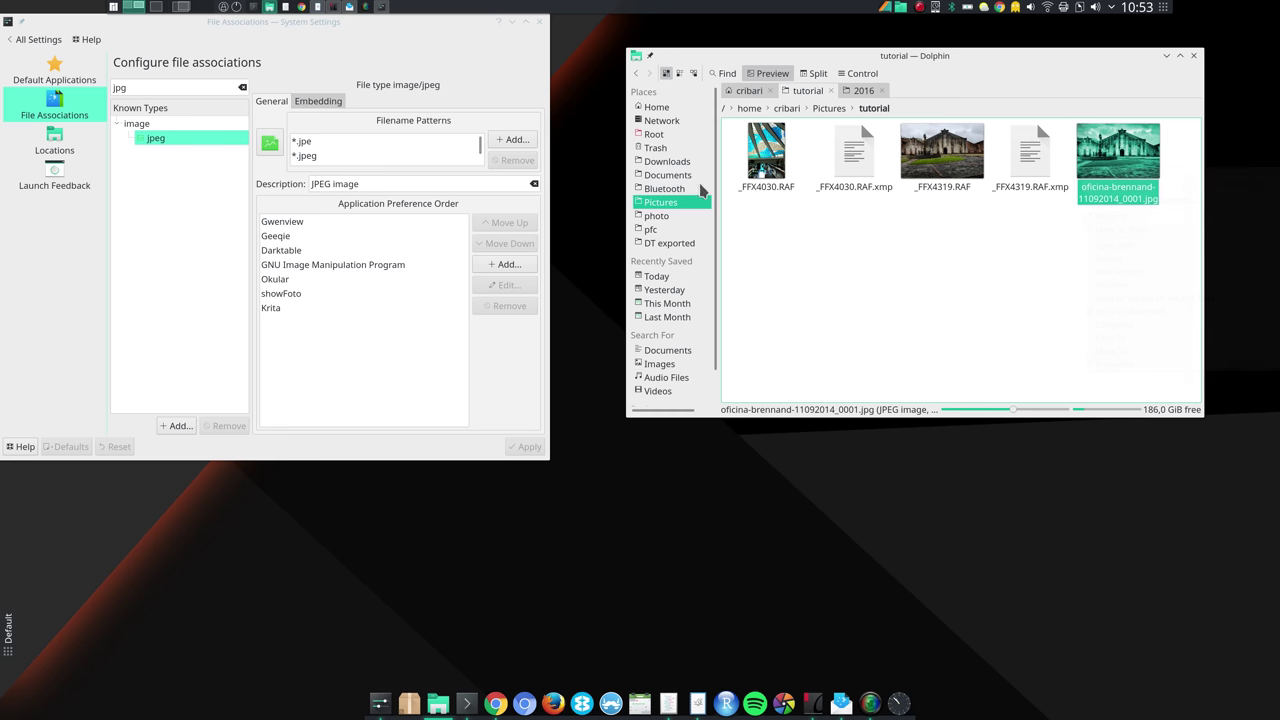
{"action": "left_click", "coordinate": [539, 22]}
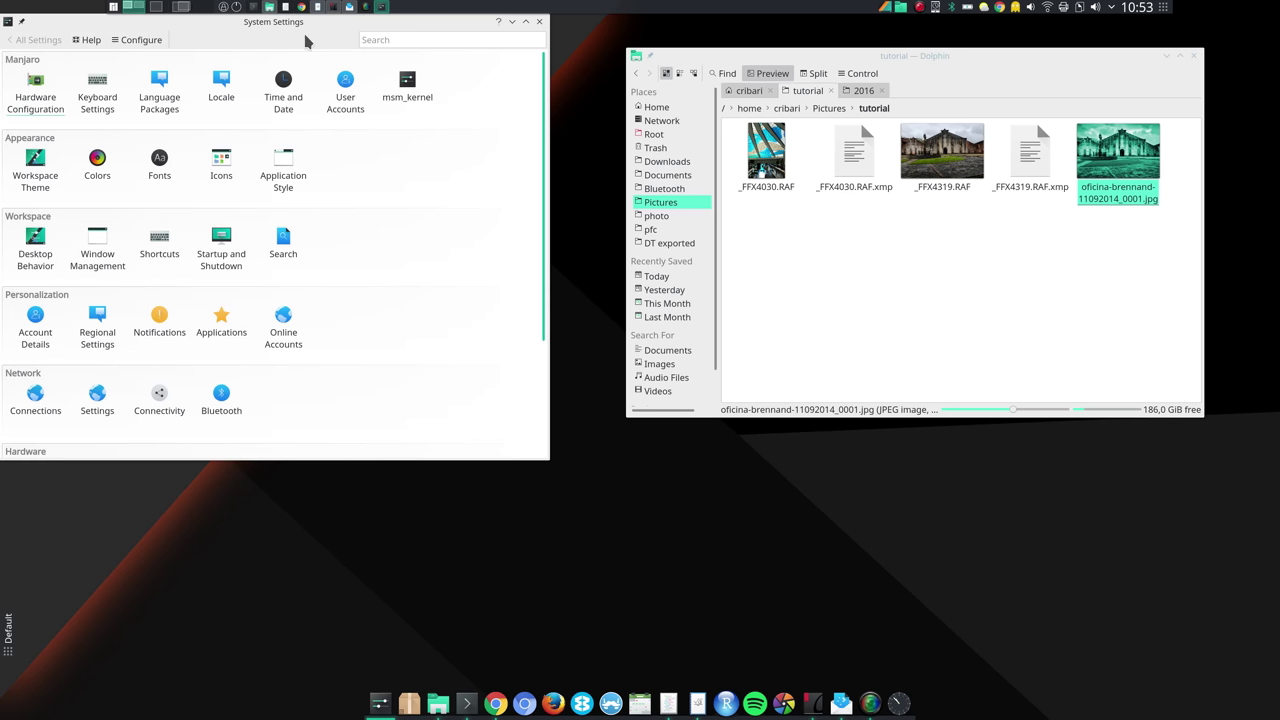
Step: Examine the display's color profile in the Color Corrections settings, then close System Settings
{"action": "left_click_drag", "start_coordinate": [304, 21], "coordinate": [427, 52]}
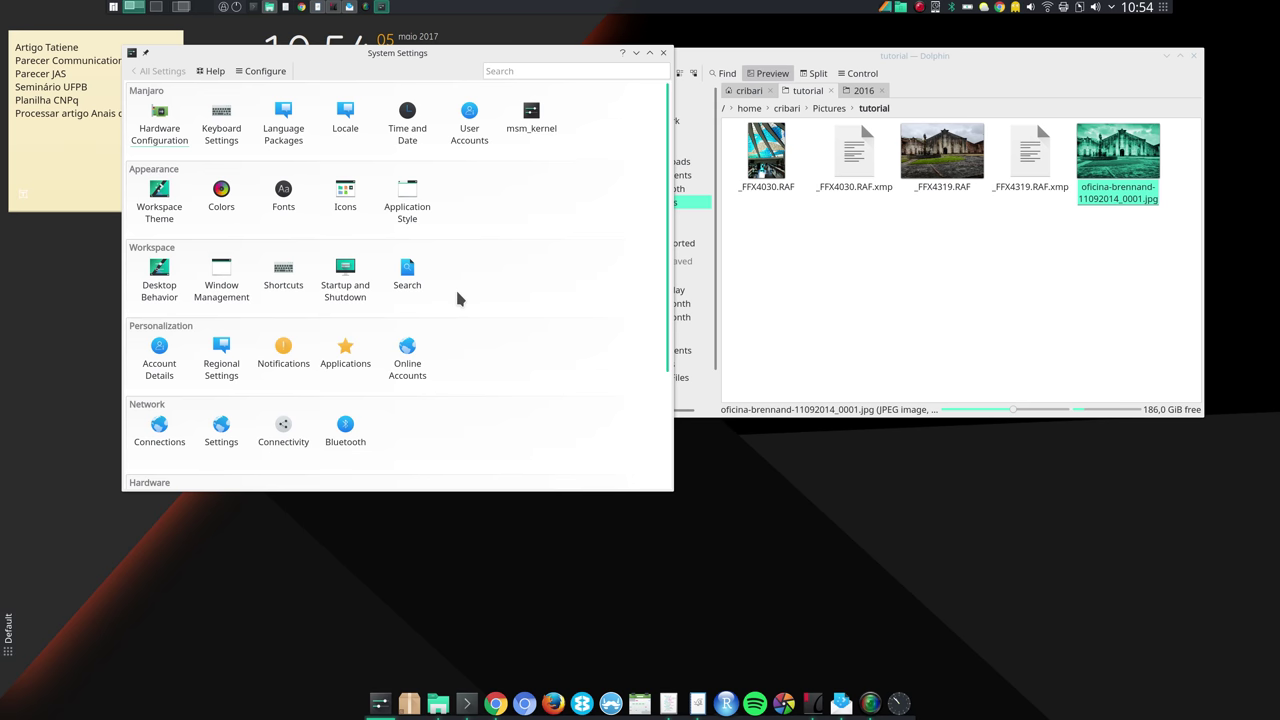
{"action": "scroll", "coordinate": [469, 300], "scroll_direction": "down", "scroll_amount": 2}
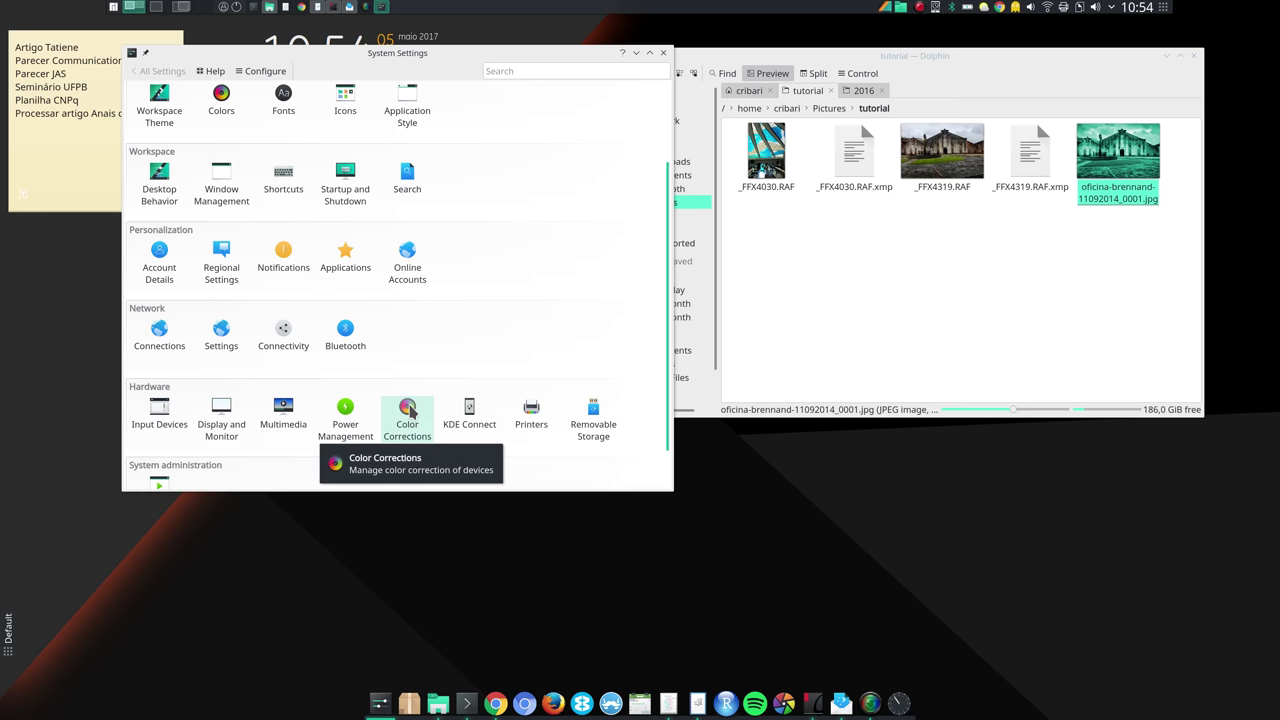
{"action": "left_click", "coordinate": [408, 410]}
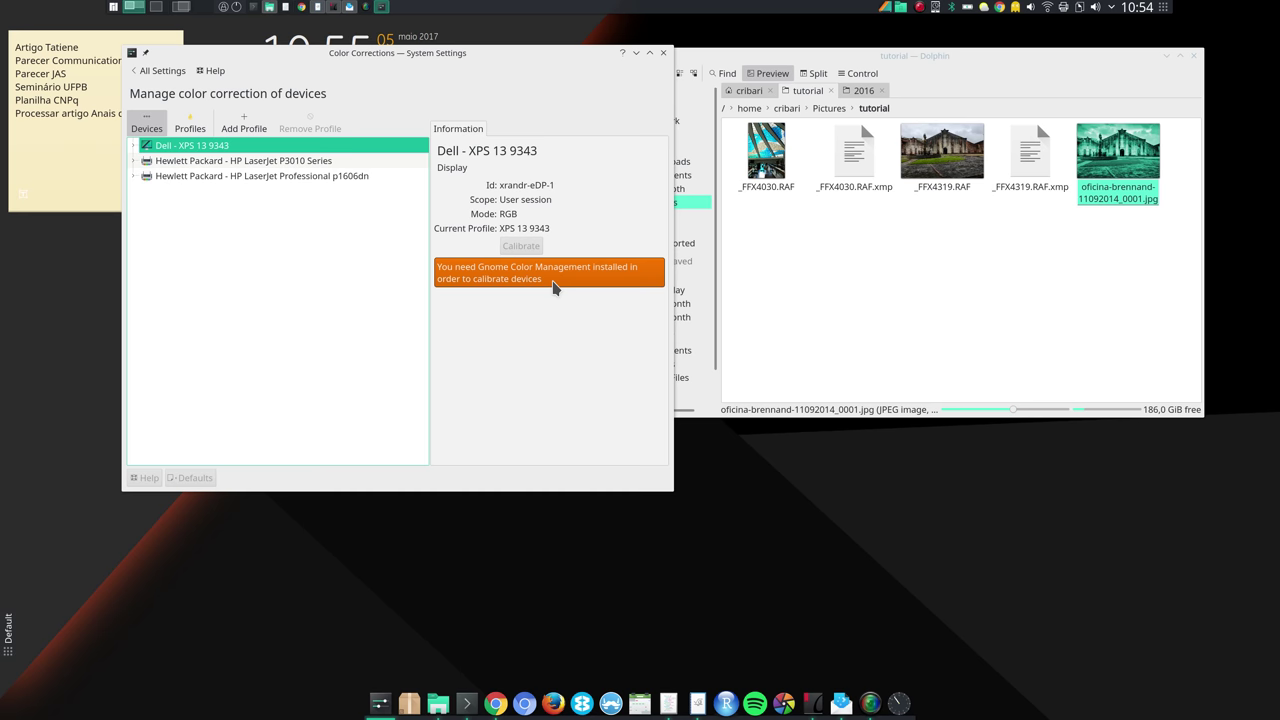
{"action": "left_click", "coordinate": [663, 53]}
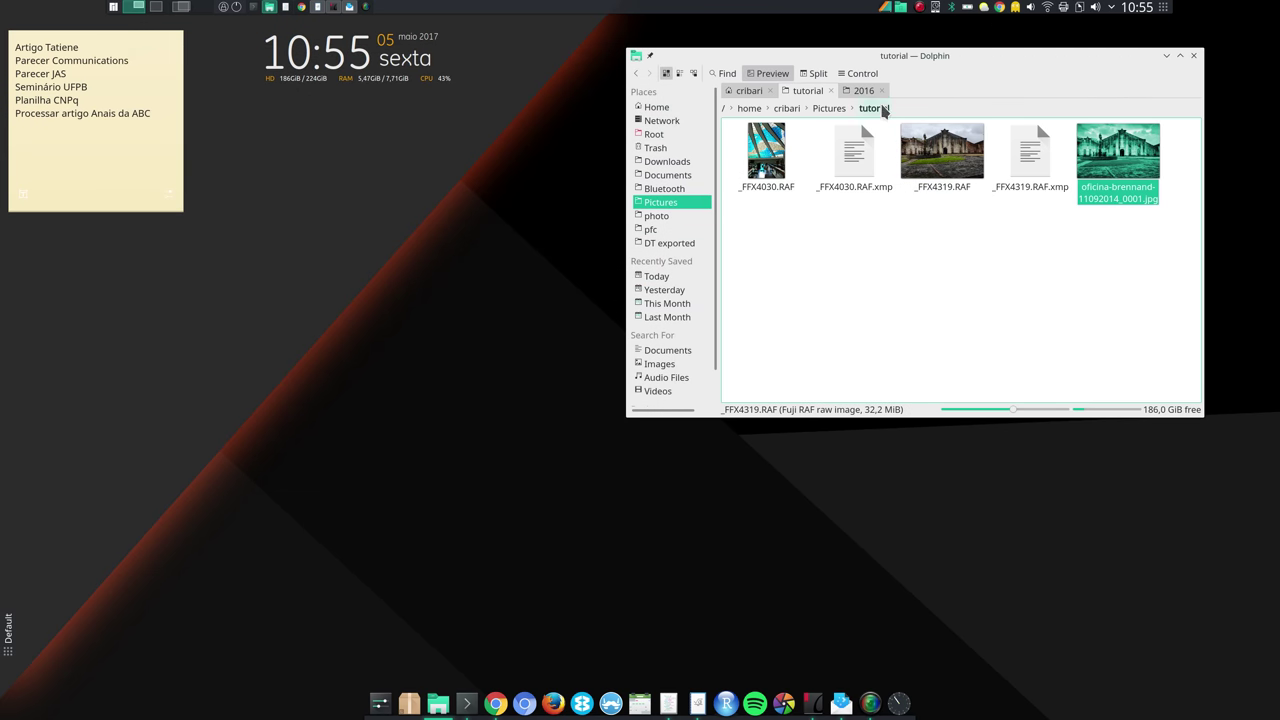
Step: Show the 2016 folder as a detailed list and add the Image Size column
{"action": "left_click", "coordinate": [862, 90]}
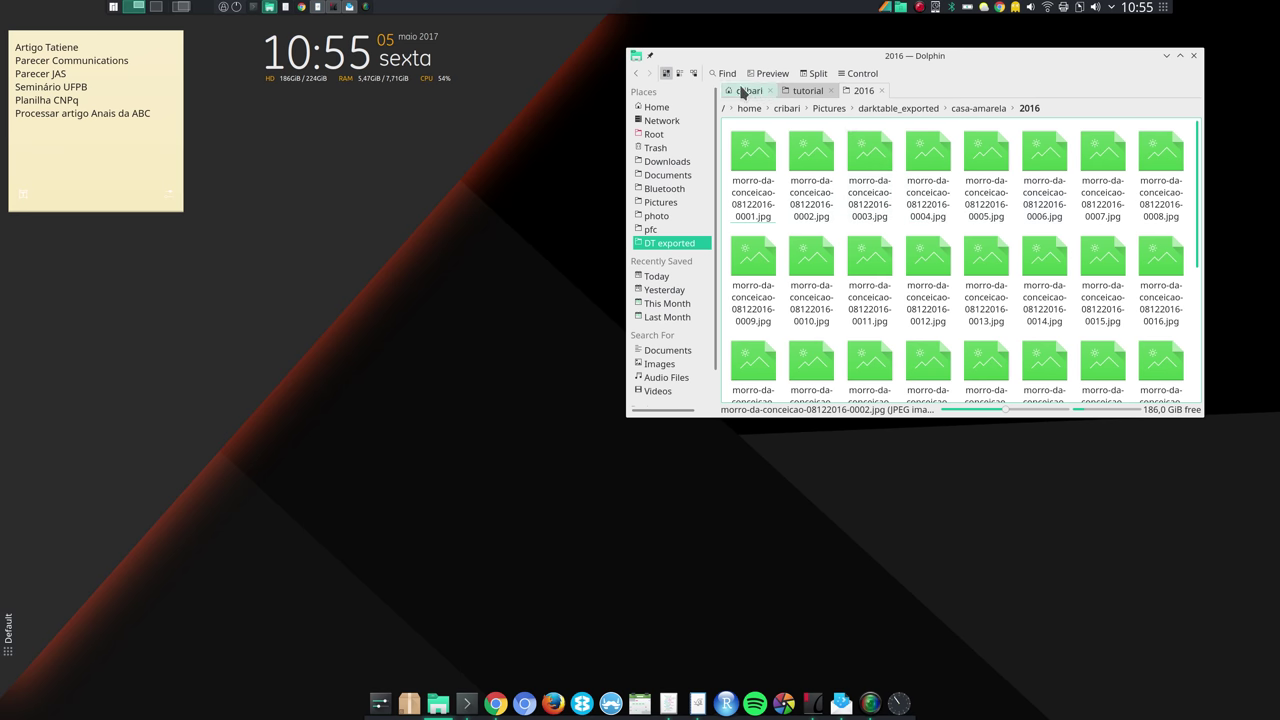
{"action": "left_click", "coordinate": [693, 73]}
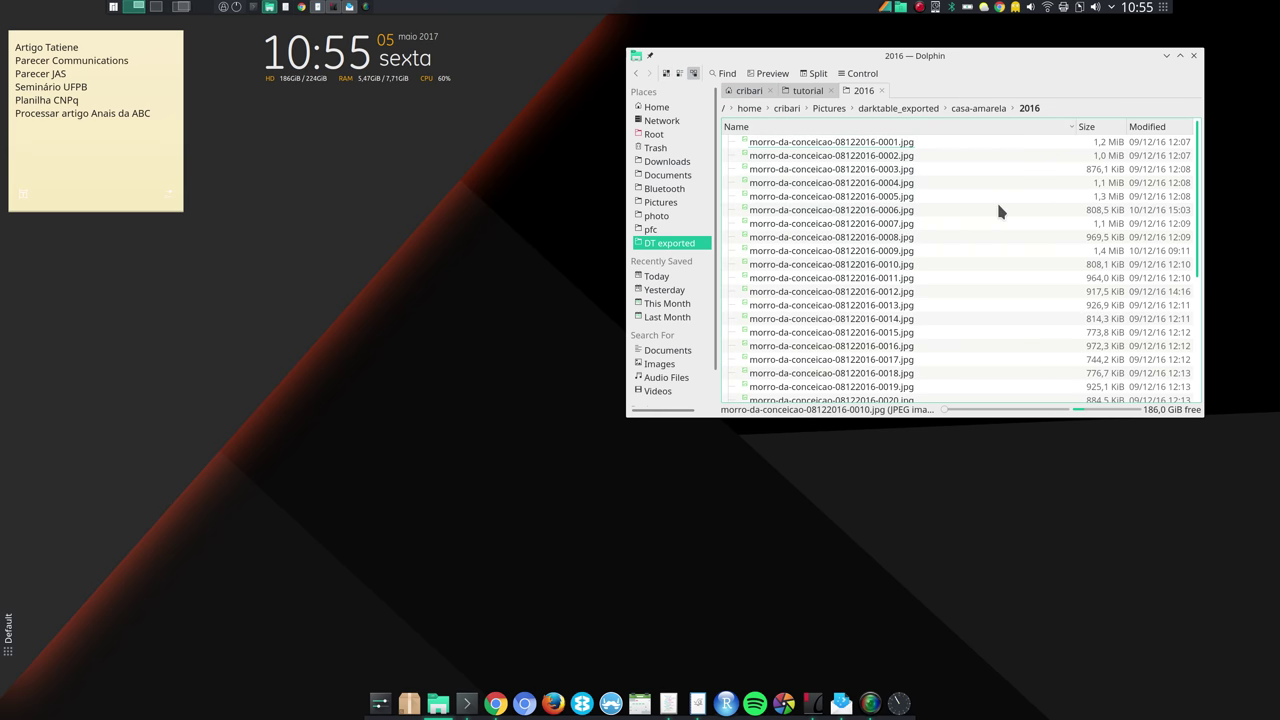
{"action": "right_click", "coordinate": [1007, 133]}
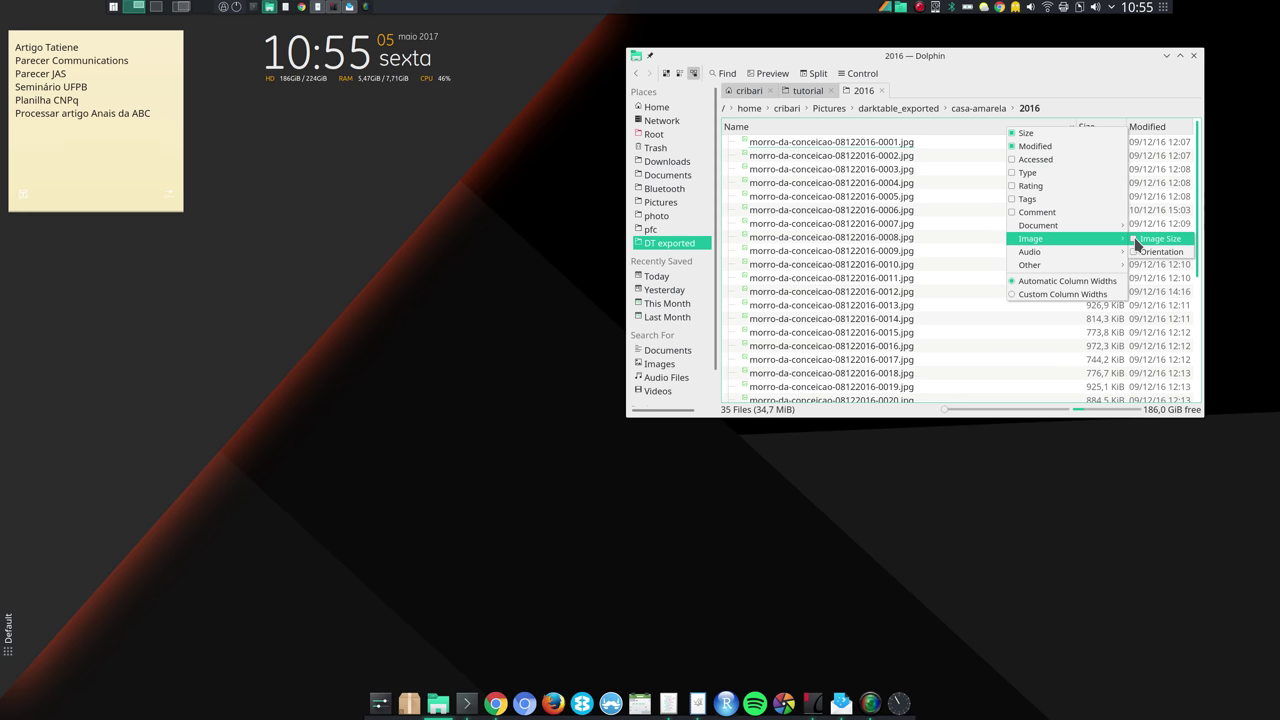
{"action": "left_click", "coordinate": [1137, 241]}
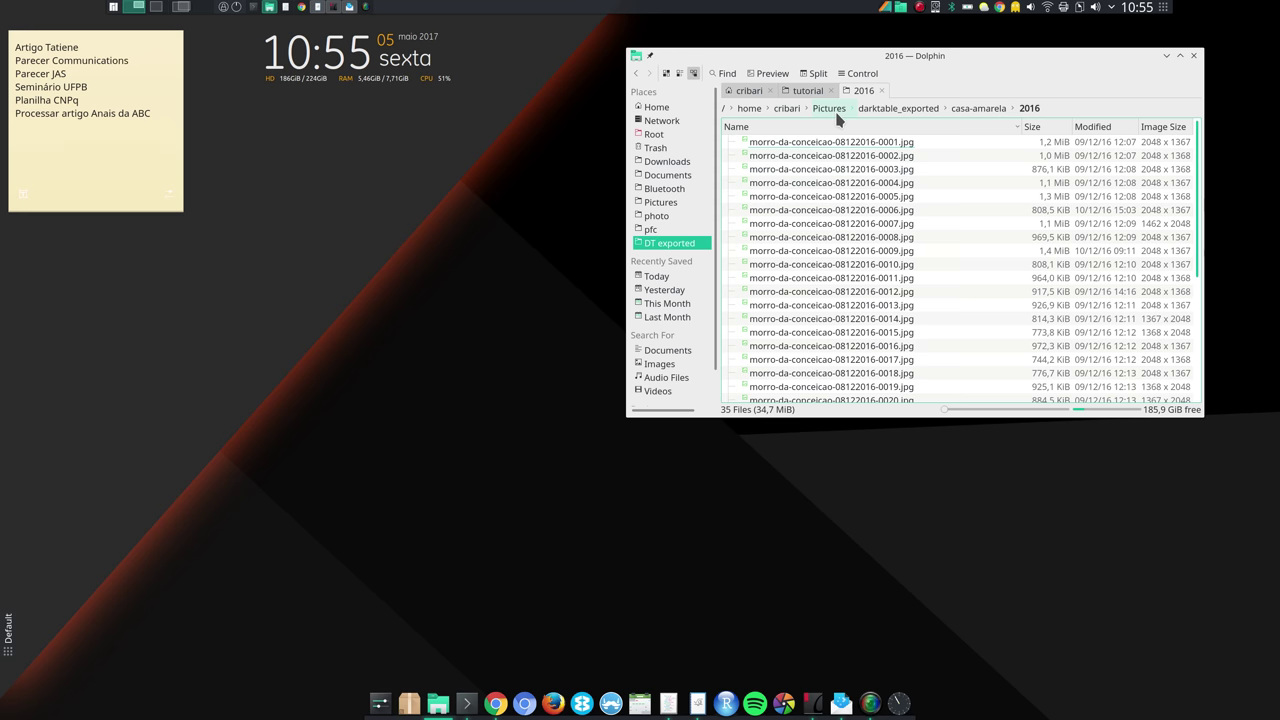
Step: Return the 2016 folder to icon view, switch to the home folder and minimize the file manager
{"action": "left_click", "coordinate": [666, 74]}
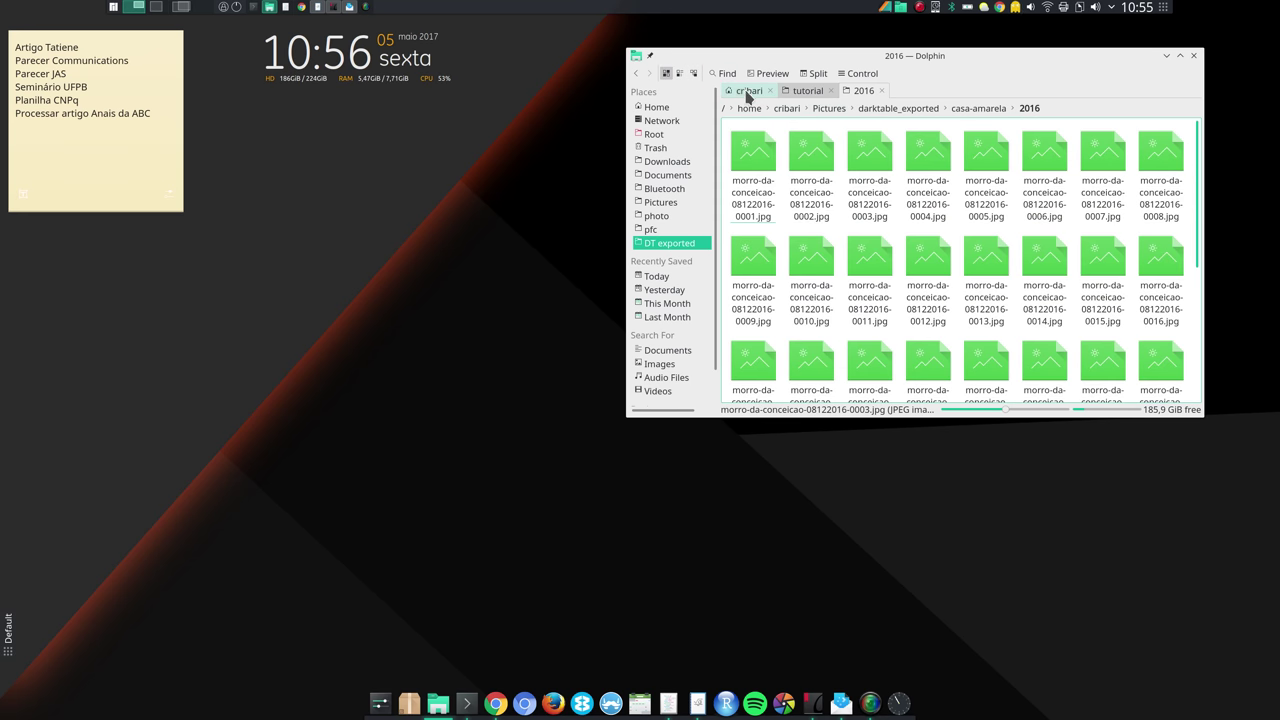
{"action": "left_click", "coordinate": [745, 91]}
{"action": "left_click", "coordinate": [1166, 57]}
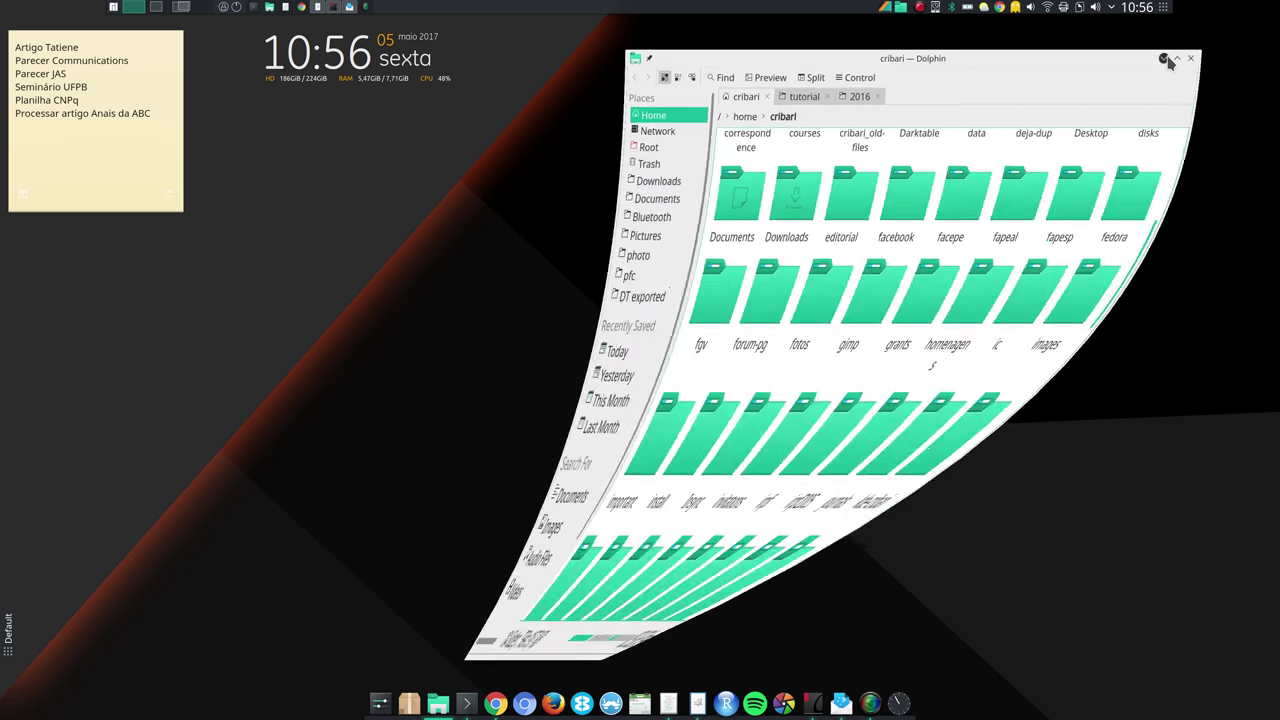